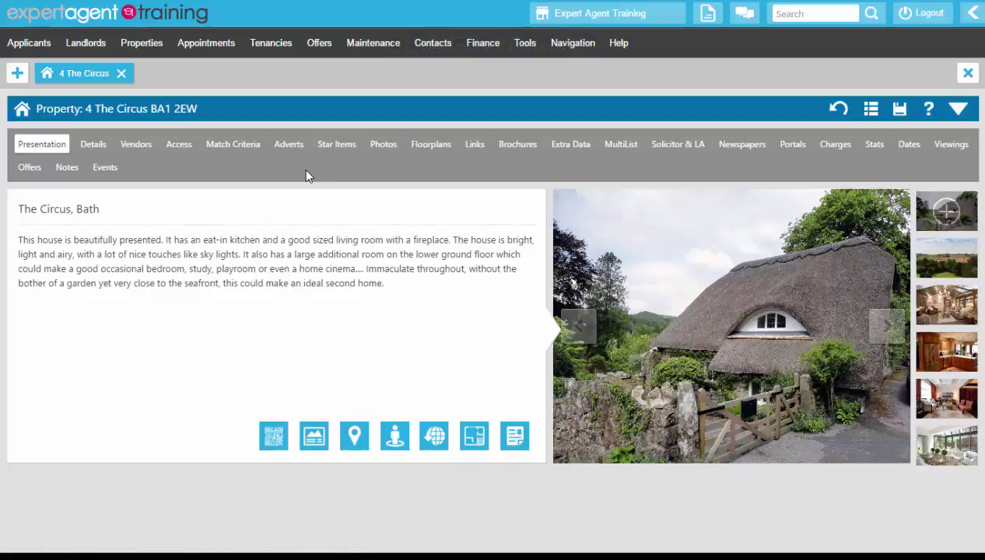
Show the Events tab for 4 The Circus and scroll through its 23 event records.
click(113, 171)
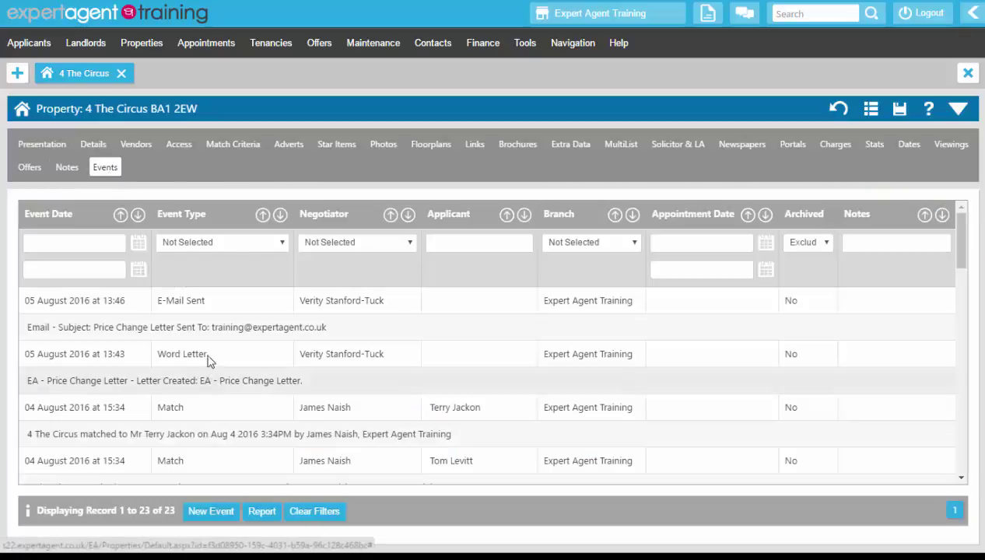
scroll(210, 343, down, 7)
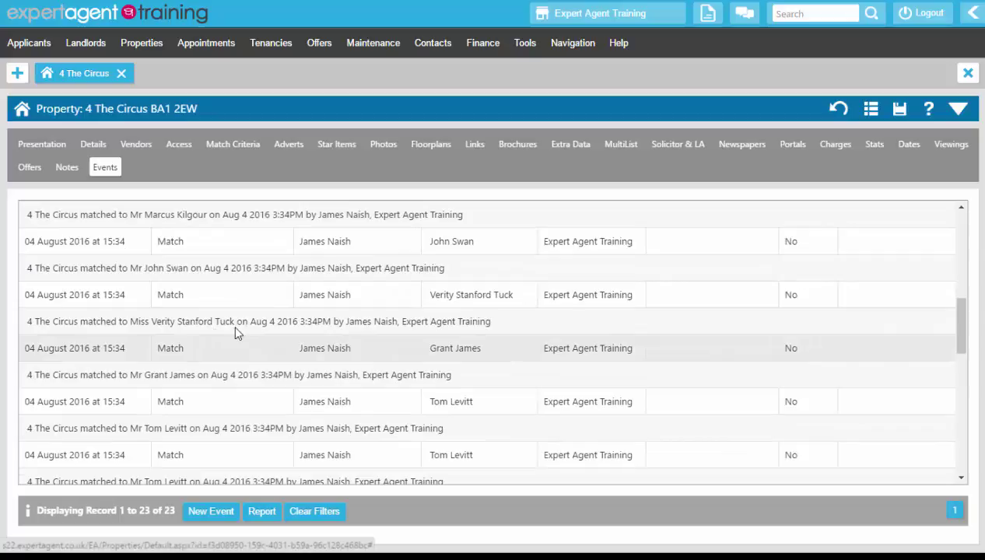
scroll(240, 326, up, 3)
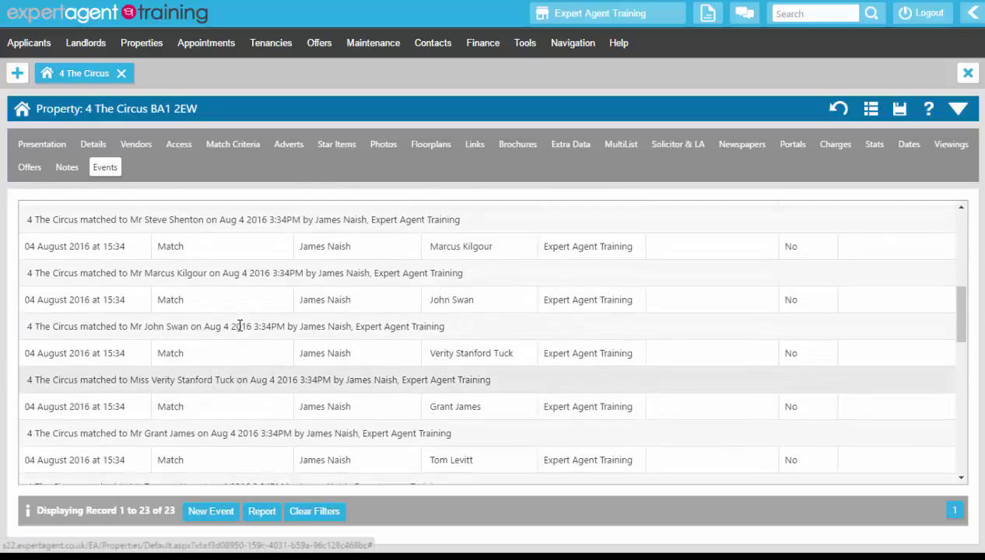
scroll(239, 332, up, 3)
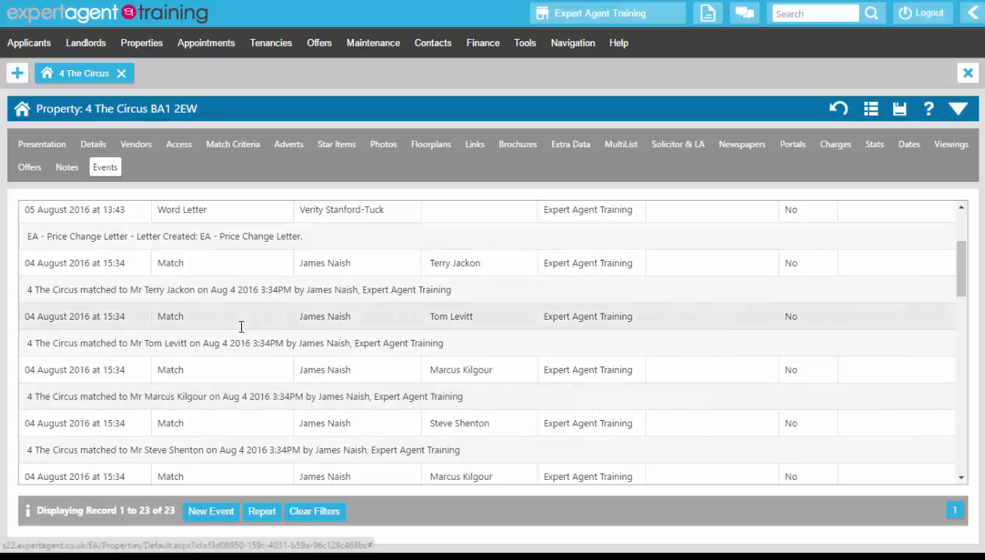
scroll(241, 327, up, 3)
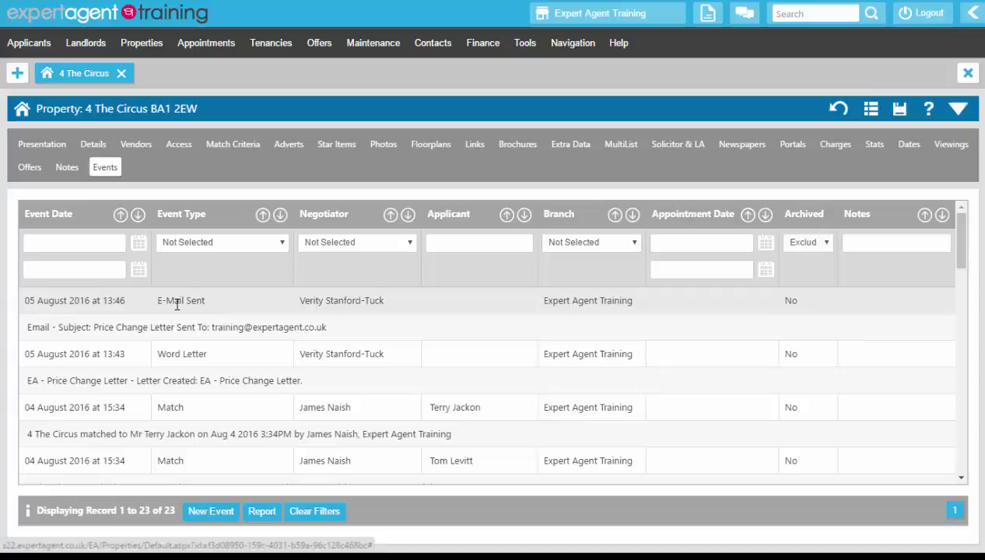
Check the E-Mail Sent event, then download the EA - Price Change Letter .docx and open it in Word.
double_click(177, 304)
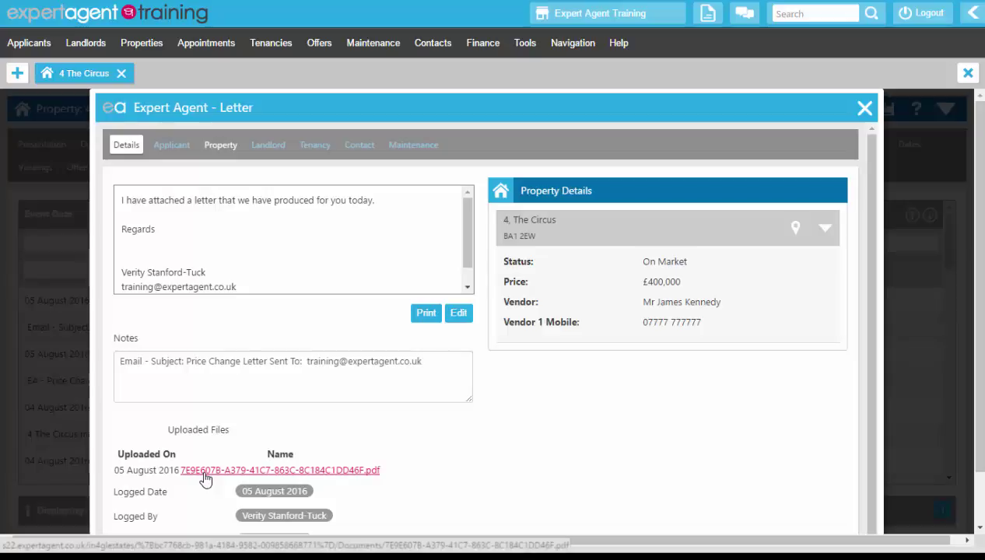
click(865, 107)
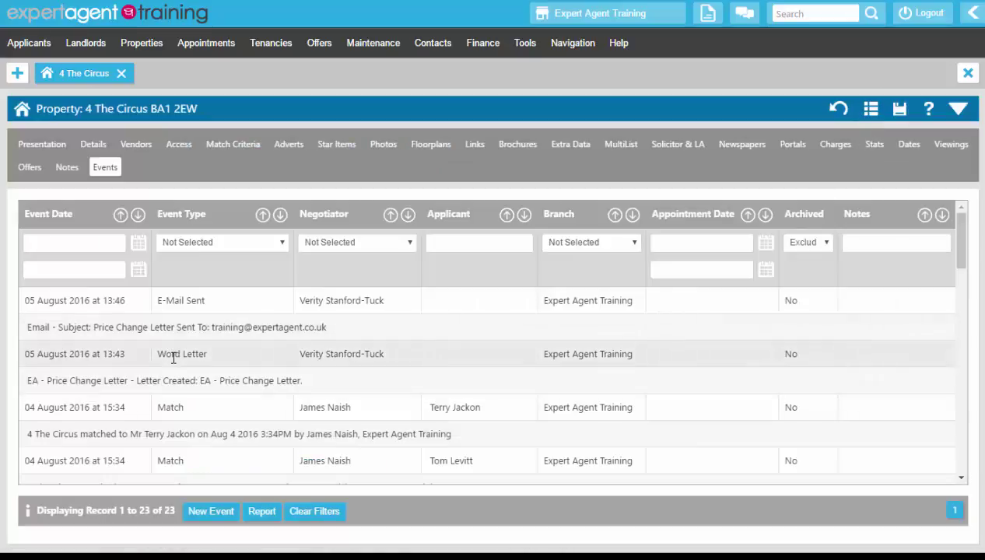
click(123, 381)
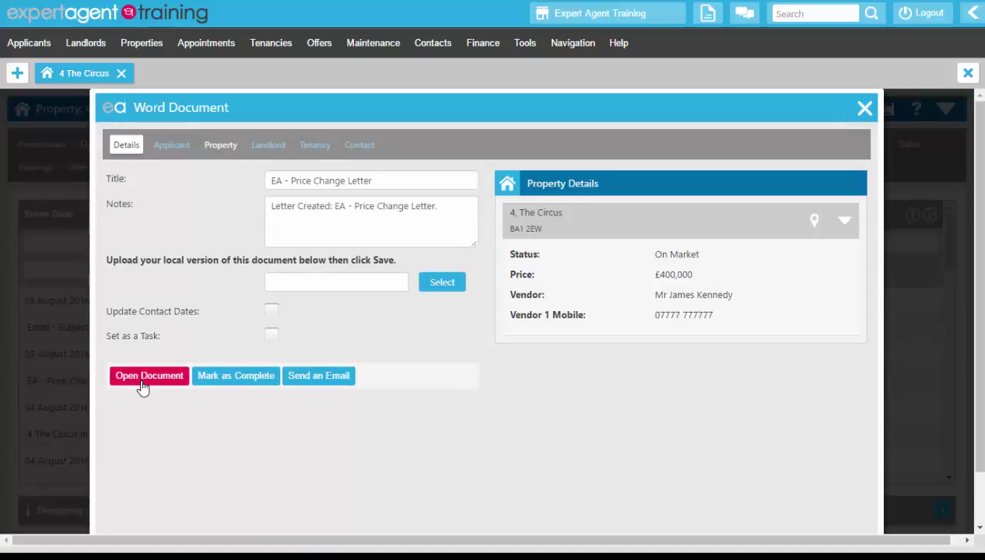
click(142, 381)
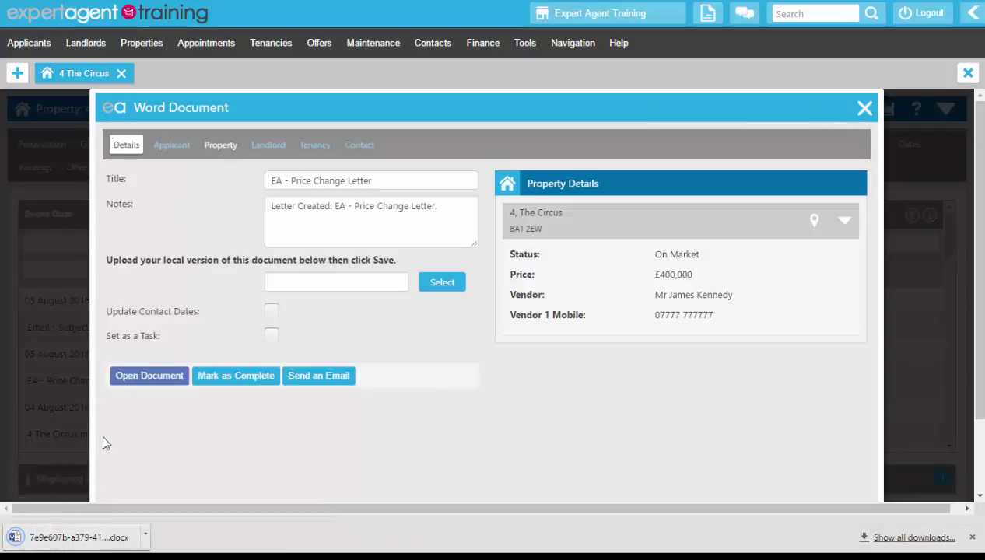
click(46, 538)
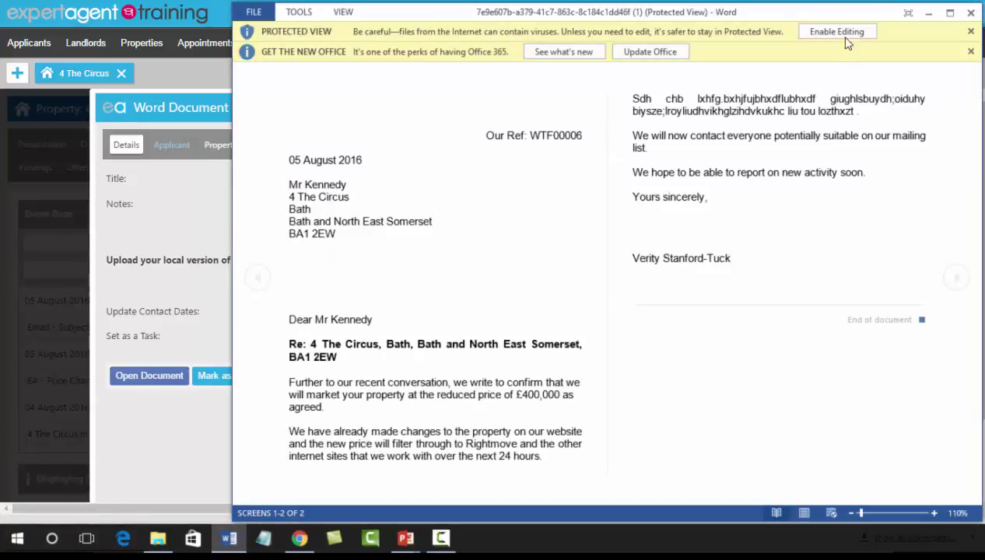
Enable editing, append placeholder text to the gibberish paragraph, and add a new line starting 'Zosier'.
click(841, 33)
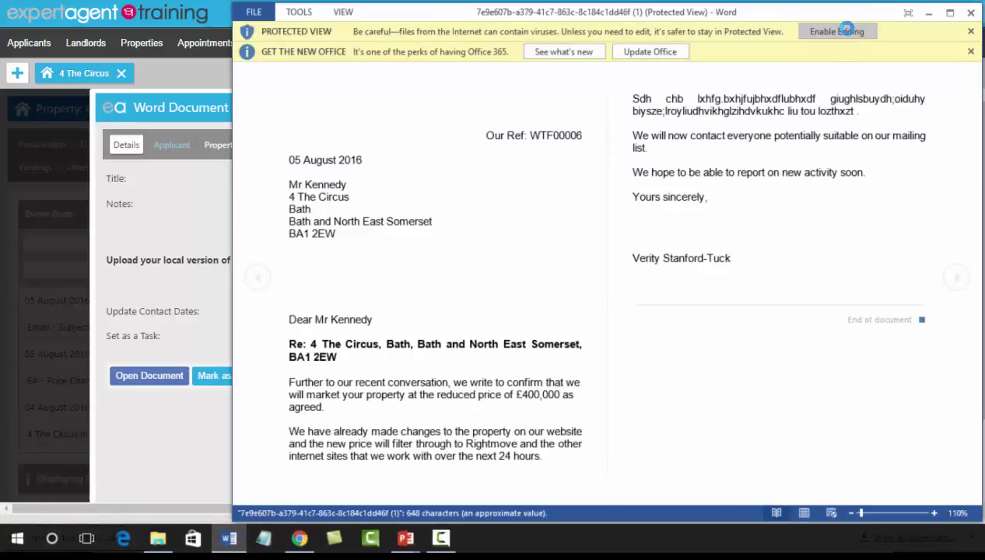
scroll(509, 223, down, 5)
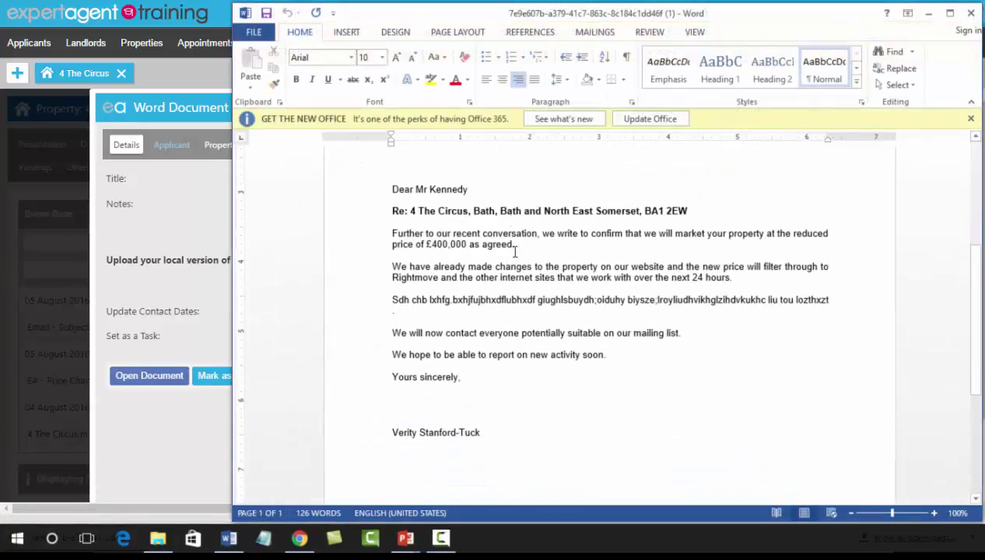
click(415, 310)
text(v eaiduf yl\aiusefhy \;iuoshy)
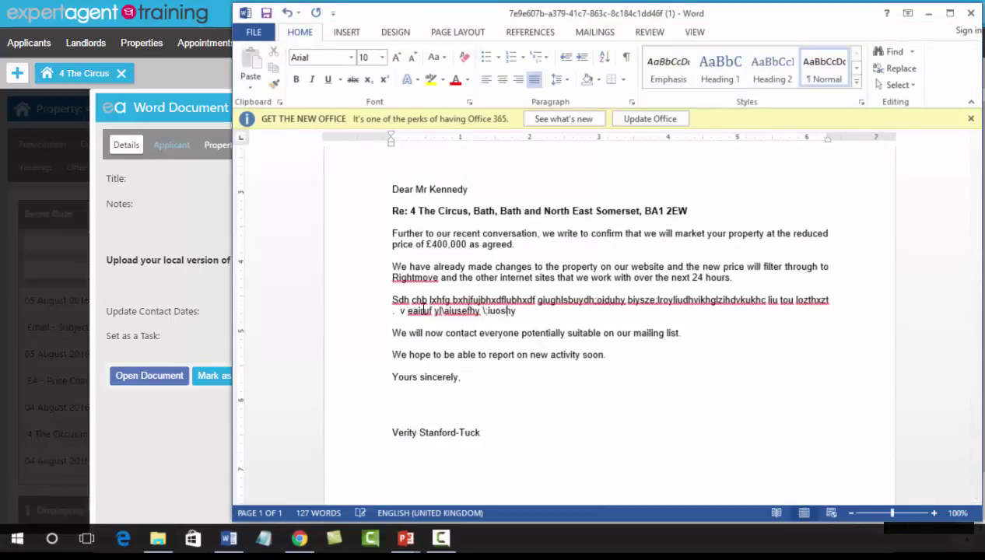
text(df ll\afgl\\iahfv arg fug\f \re .)
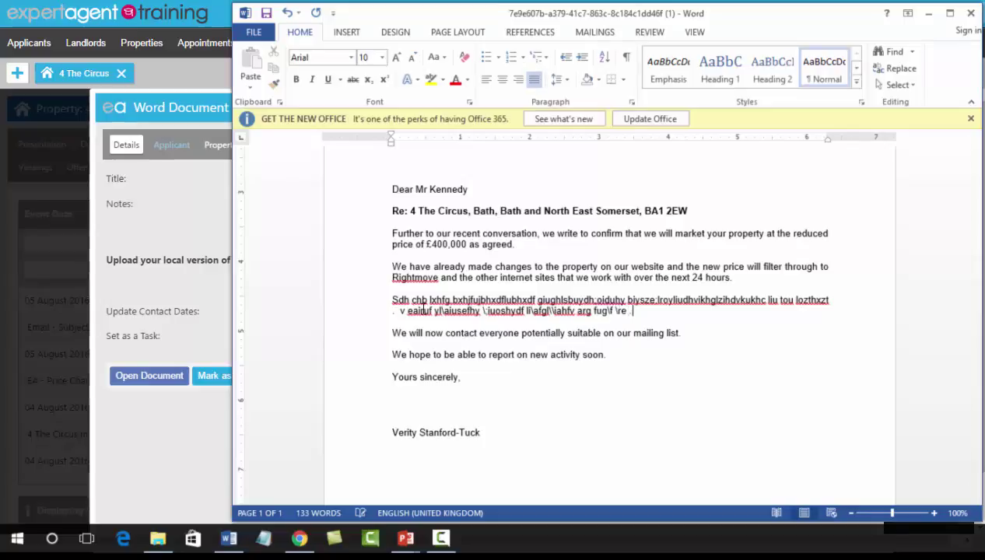
key(Return)
text(Zosier hyg;oaieryhg;oaerg.)
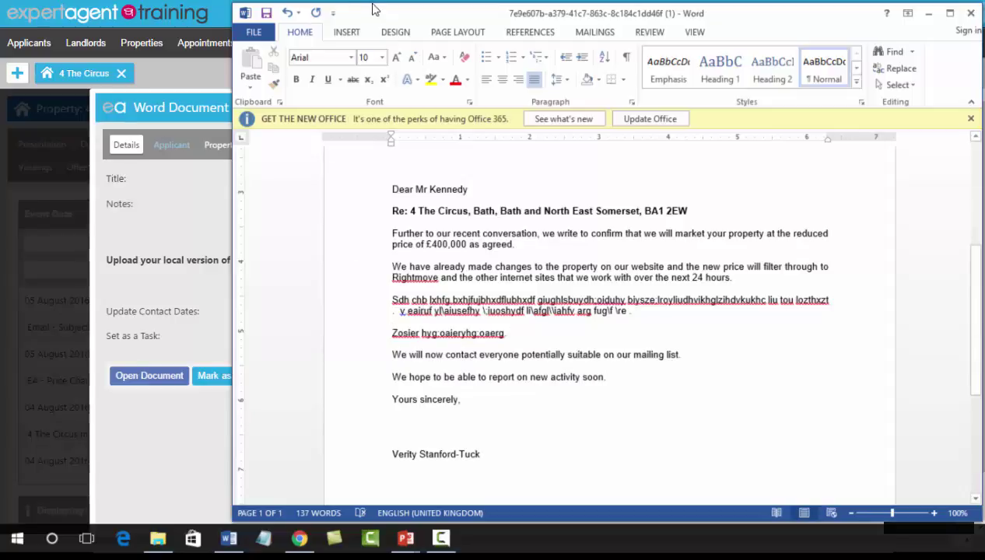
Save a copy of the letter to the Desktop as 'Price Change Letter 2'.
click(256, 35)
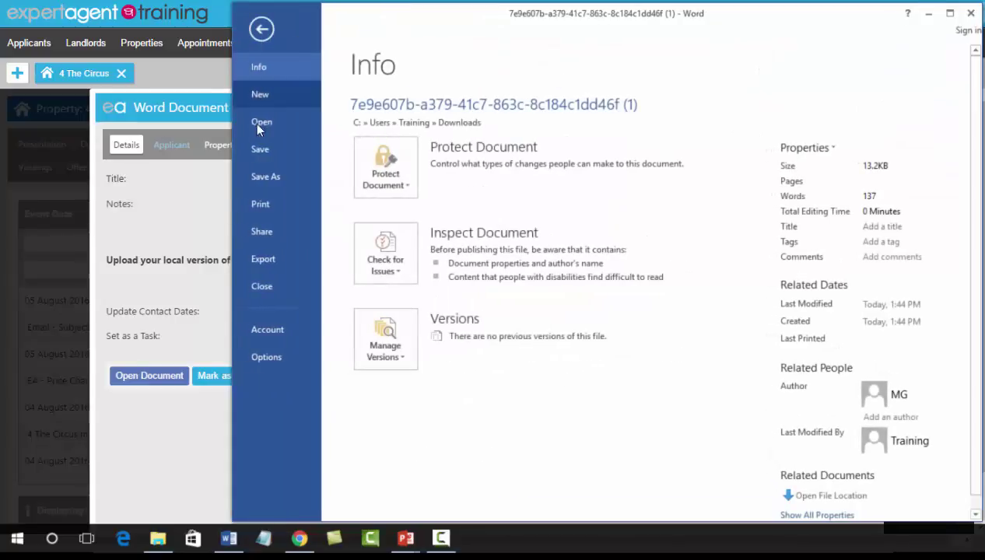
click(254, 177)
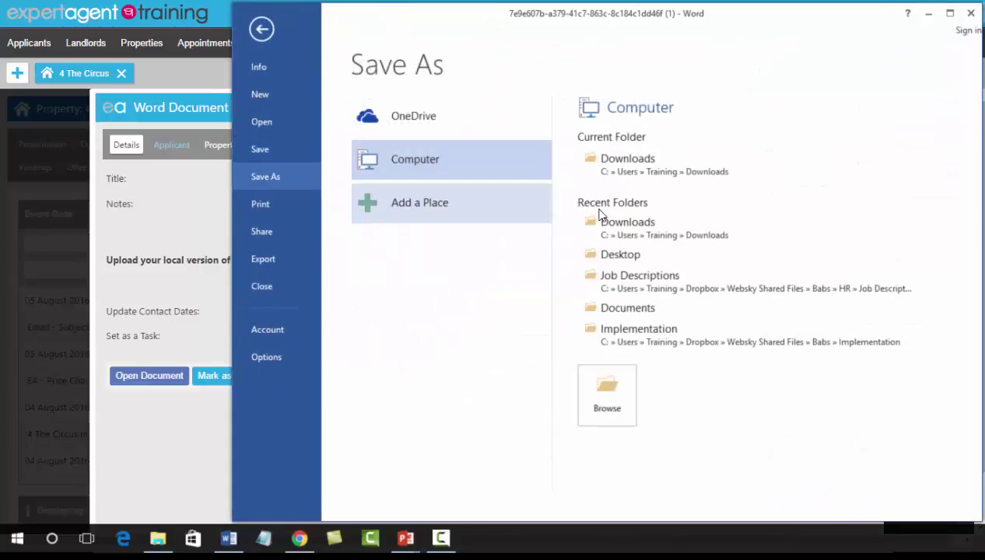
click(615, 249)
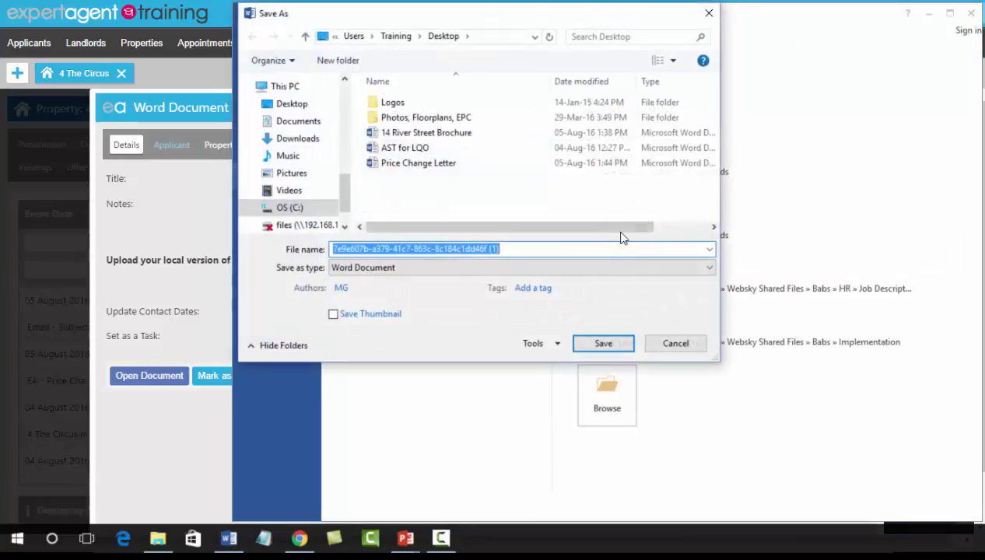
text(Price Cha)
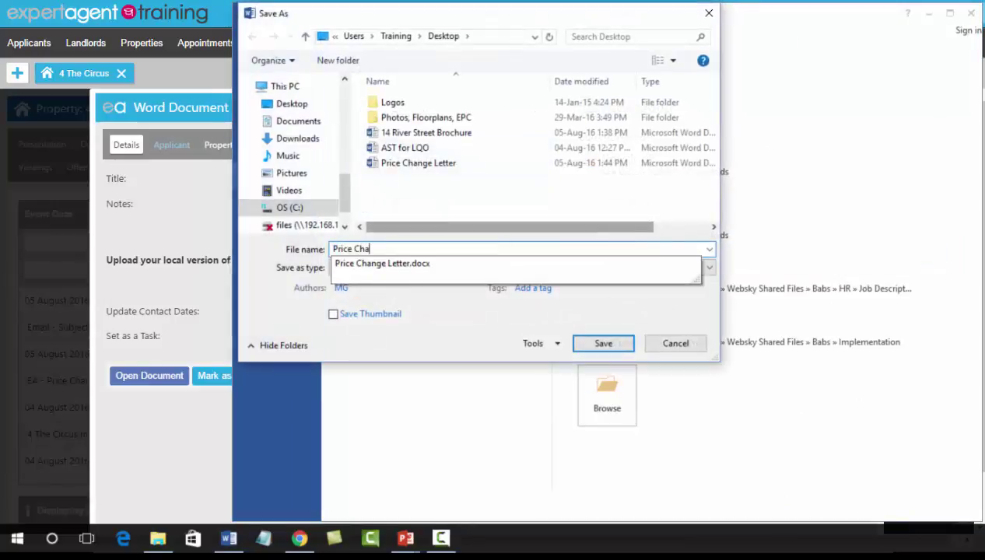
text(n ge)
key(BackSpace)
text(ge)
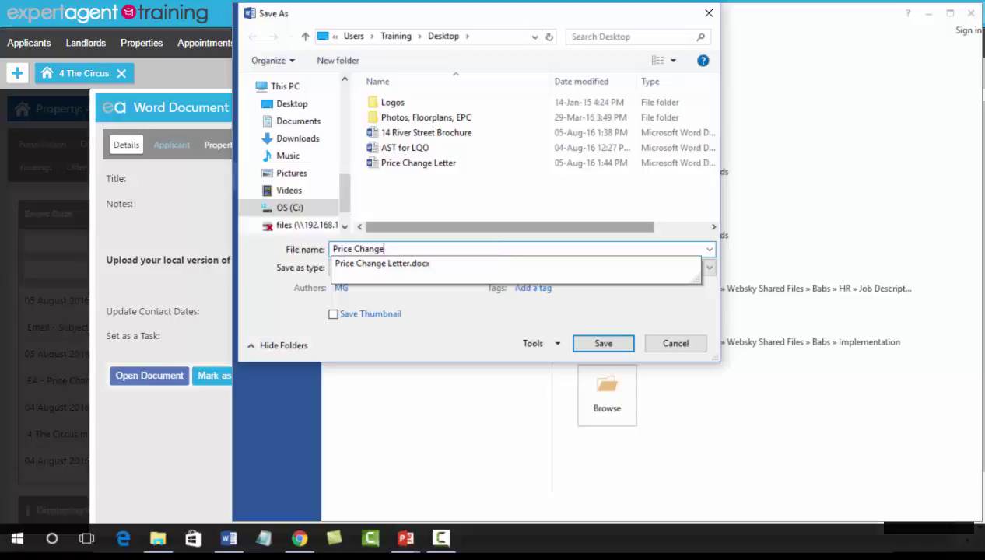
text( Letter 2)
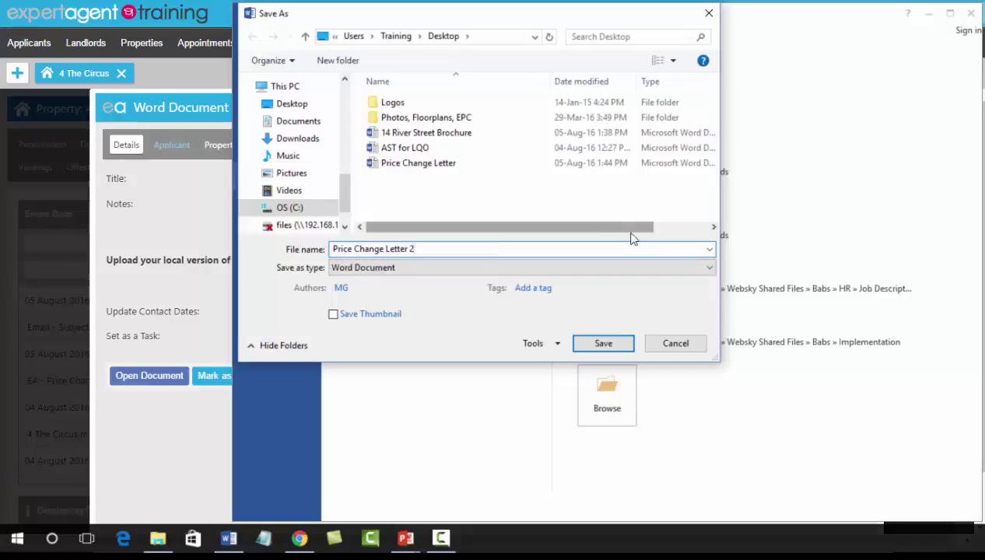
click(604, 344)
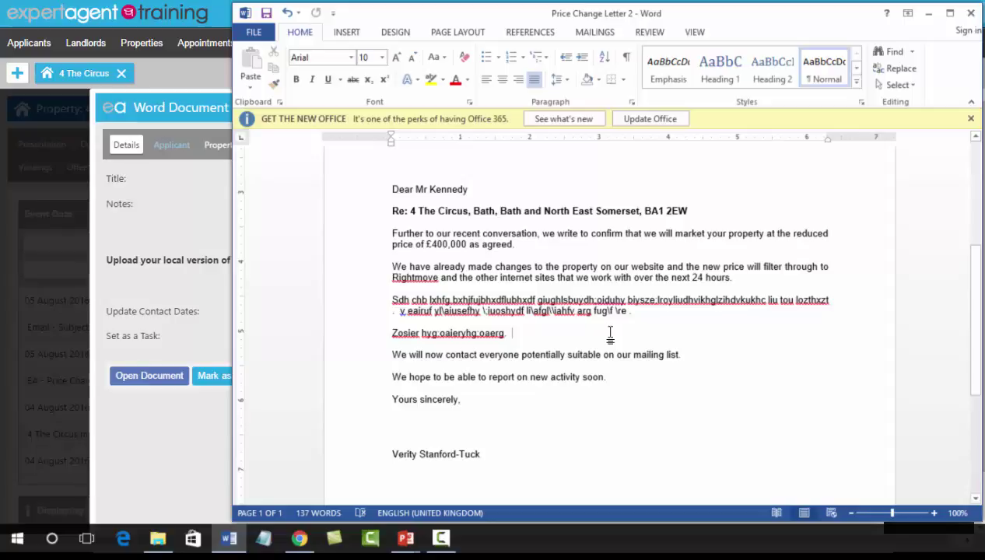
Close Word, attach Price Change Letter 2.docx to the letter event, and save the record.
click(970, 15)
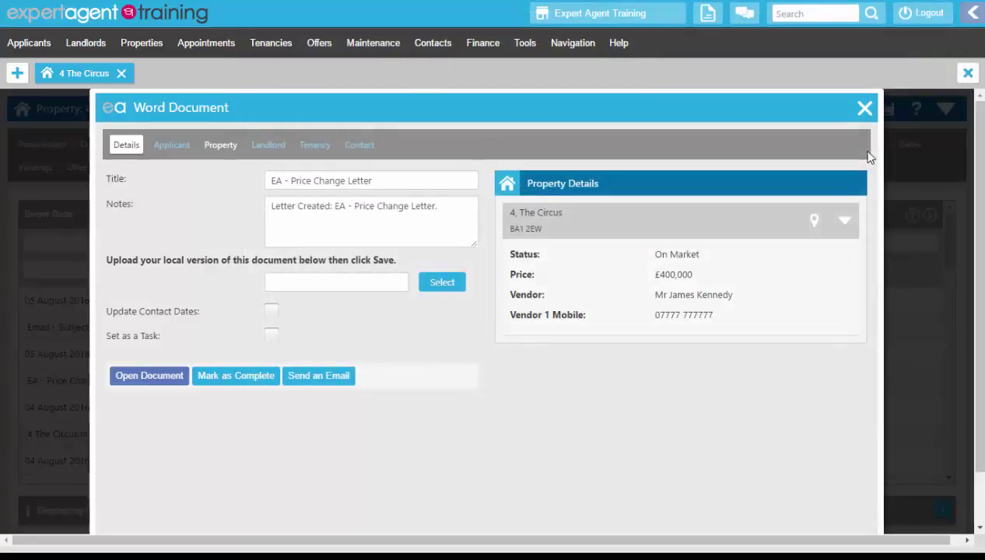
click(428, 283)
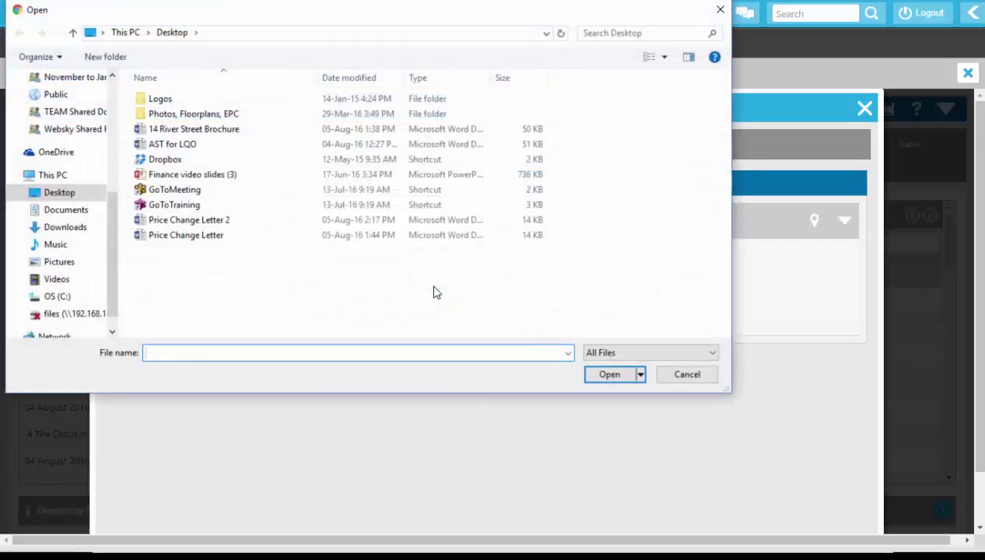
click(206, 221)
click(613, 373)
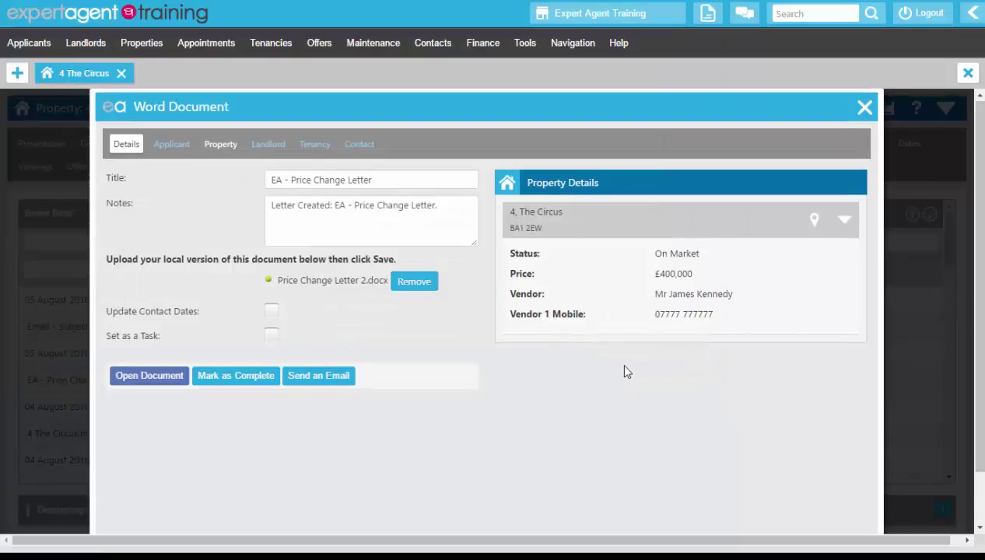
scroll(626, 371, down, 1)
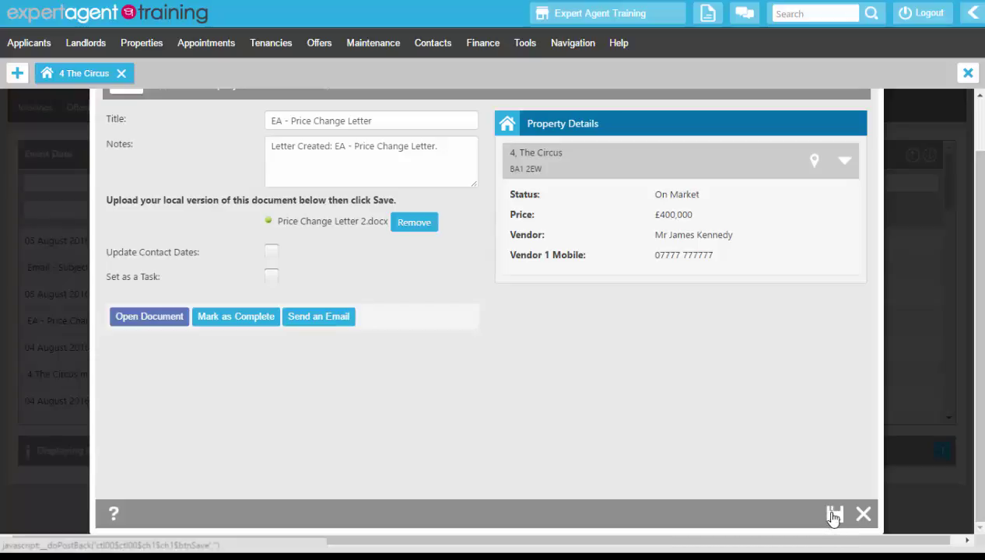
click(833, 517)
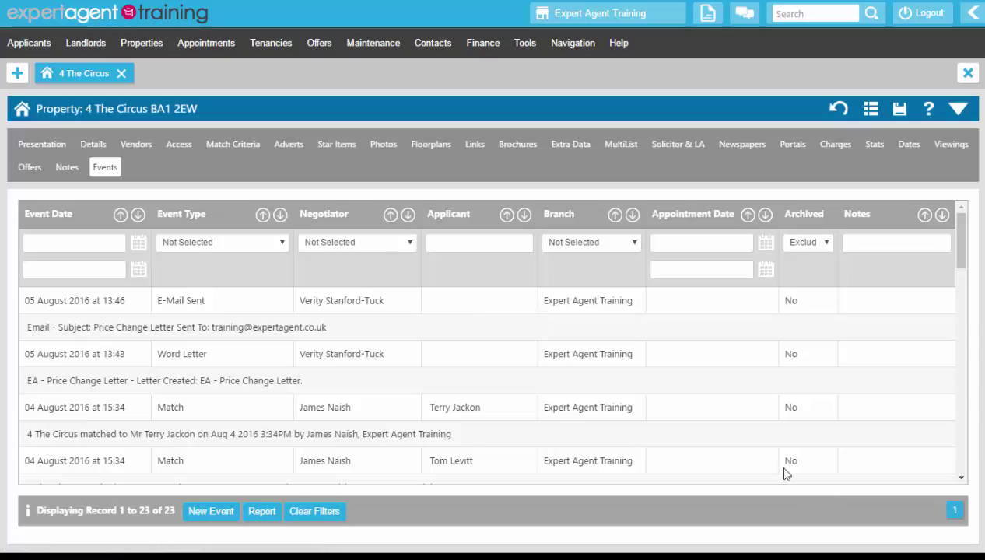
Start an e-mail from the EA - Price Change Letter event with the letter attached as a PDF.
click(175, 361)
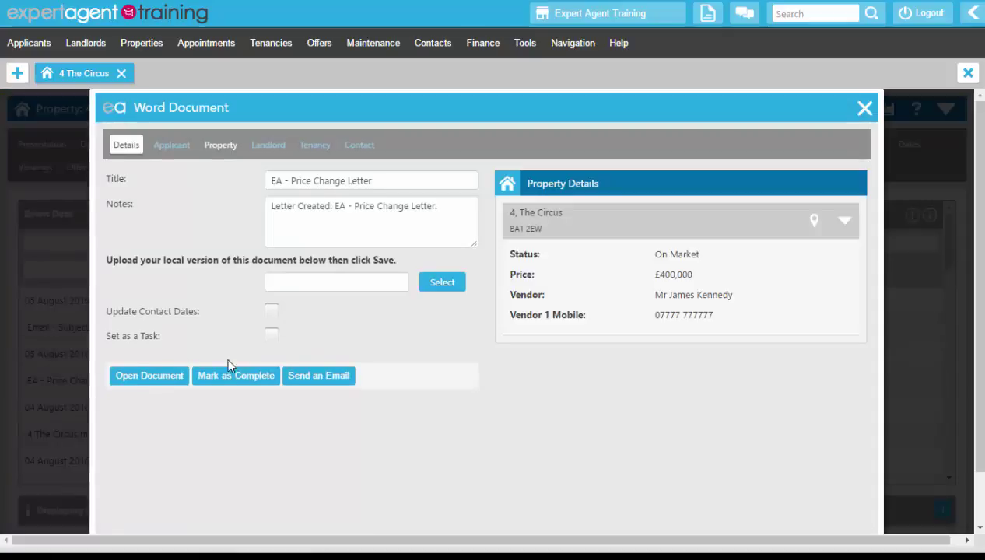
click(320, 377)
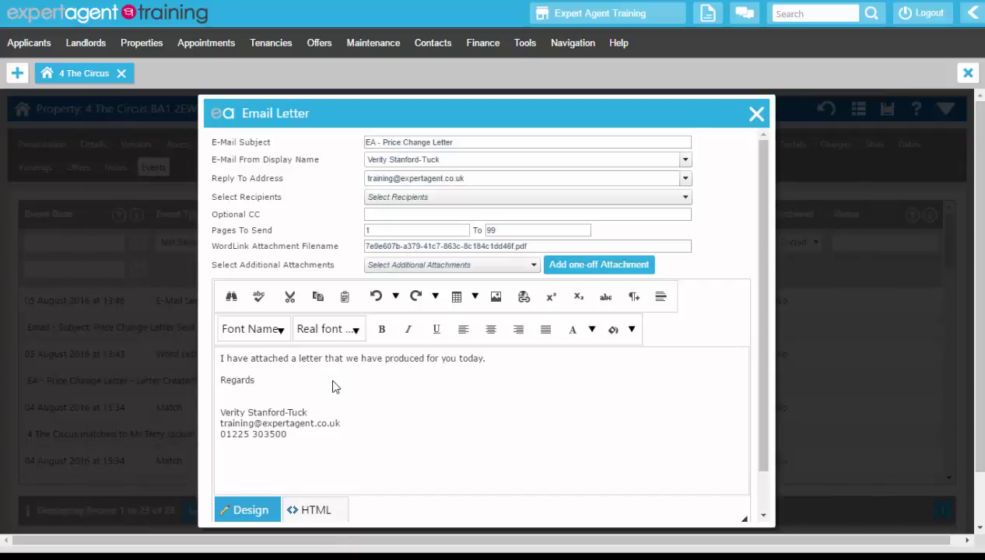
drag(529, 246, 516, 246)
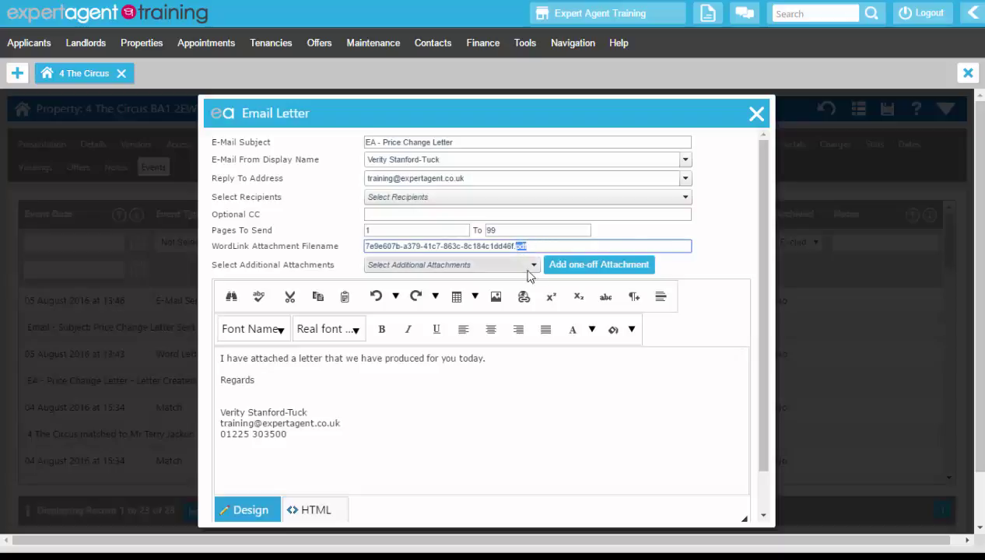
Choose the vendor as recipient, send the e-mail, and dismiss the confirmation.
click(381, 200)
click(377, 213)
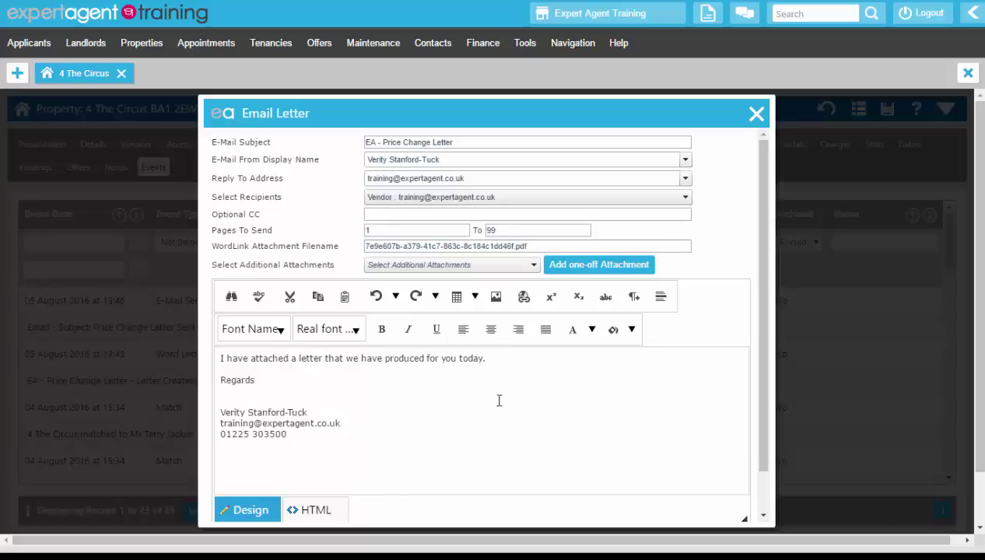
scroll(493, 365, down, 3)
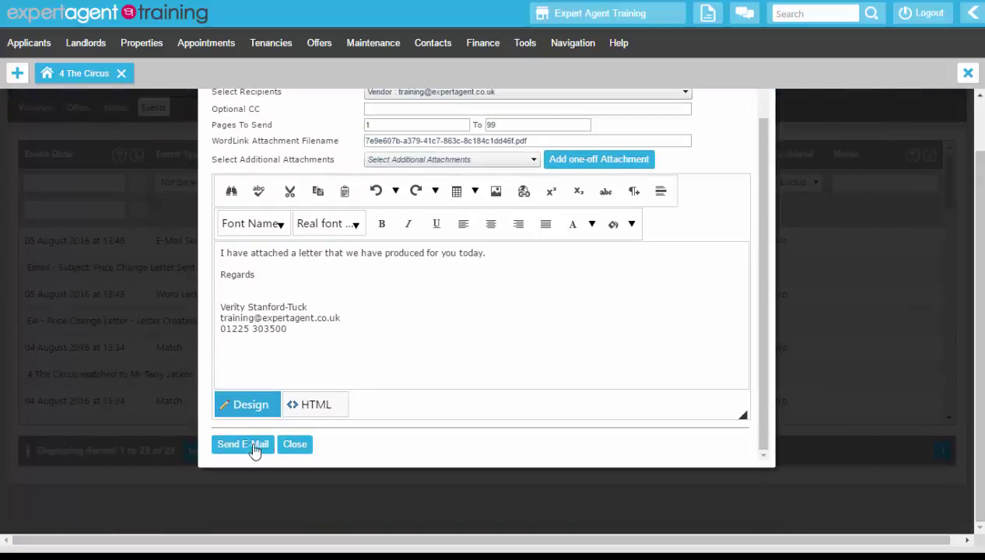
click(253, 450)
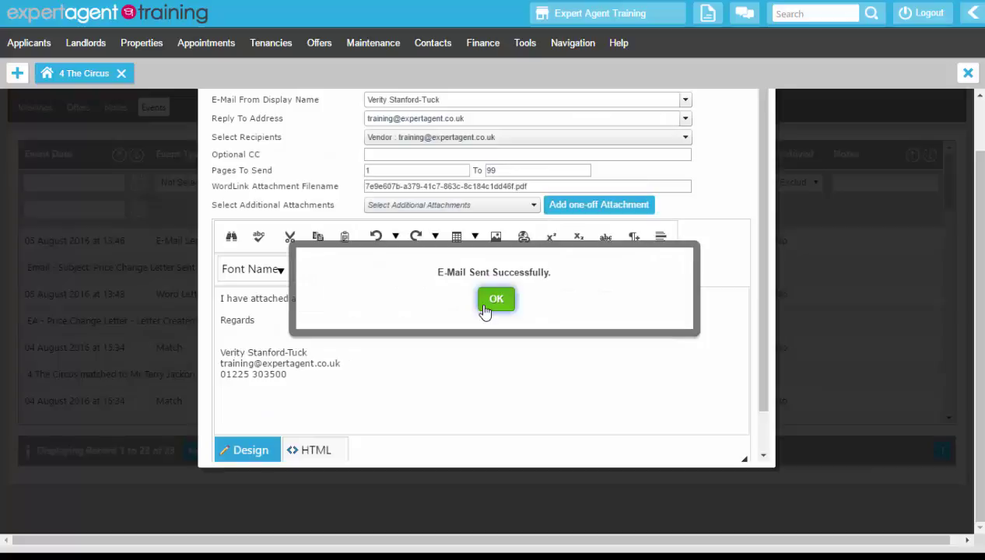
click(495, 299)
scroll(484, 310, up, 1)
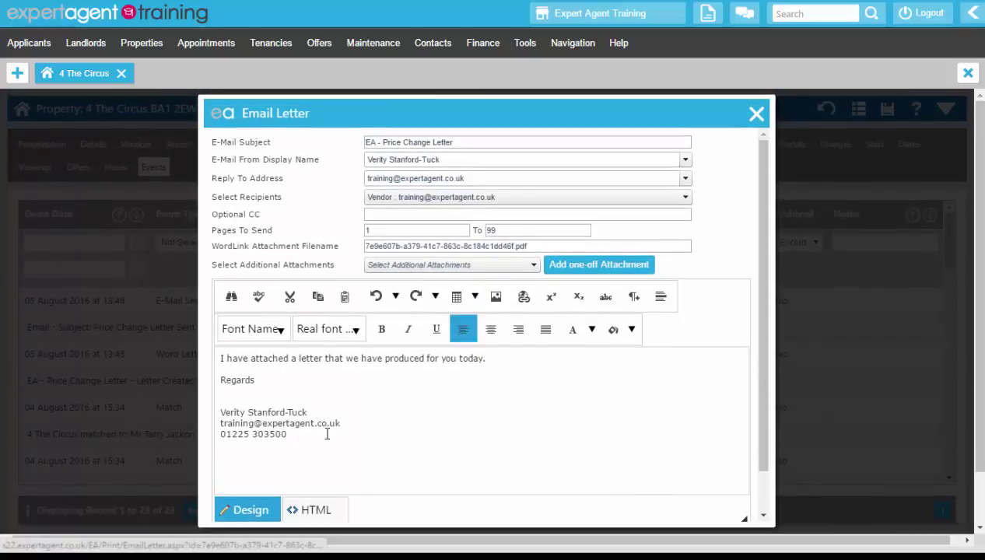
scroll(327, 435, down, 1)
click(299, 512)
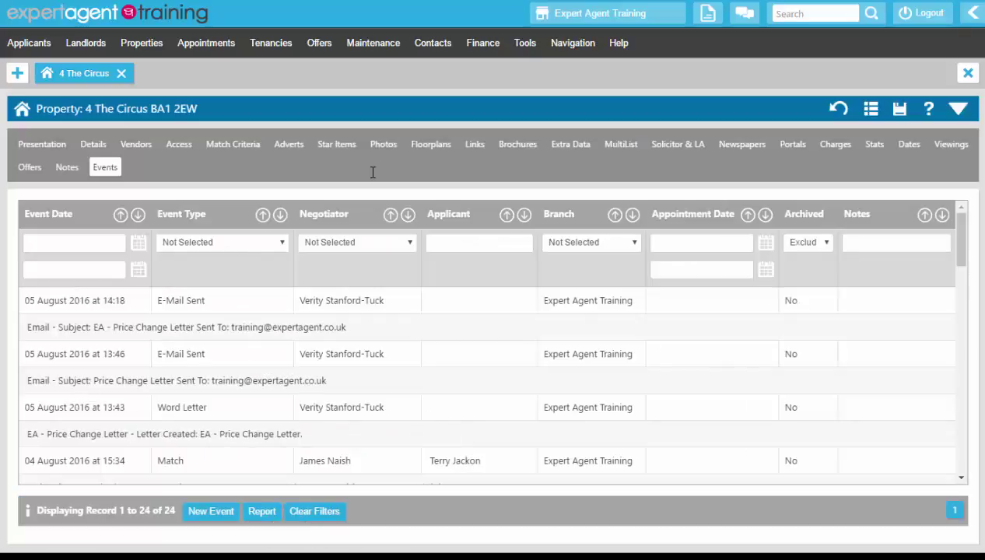
click(206, 326)
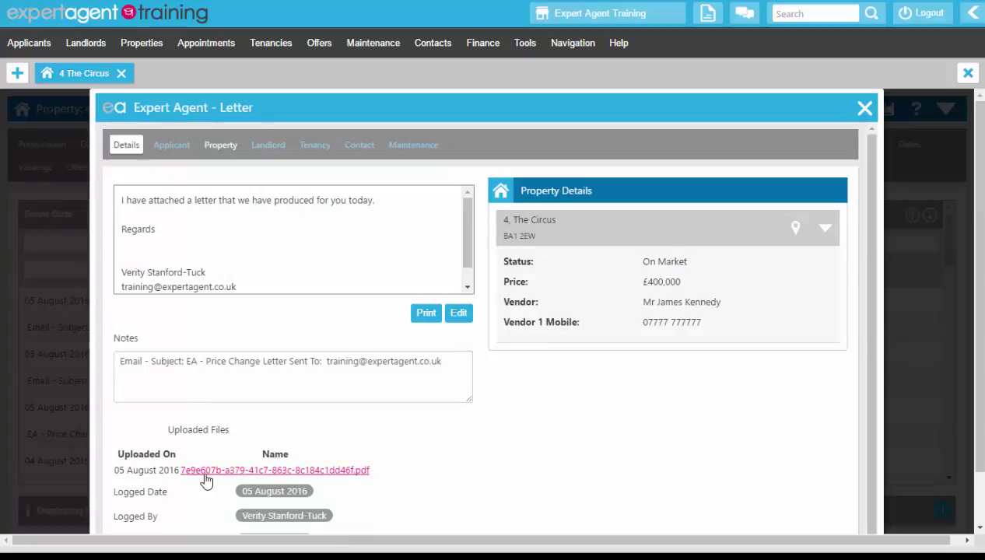
click(864, 108)
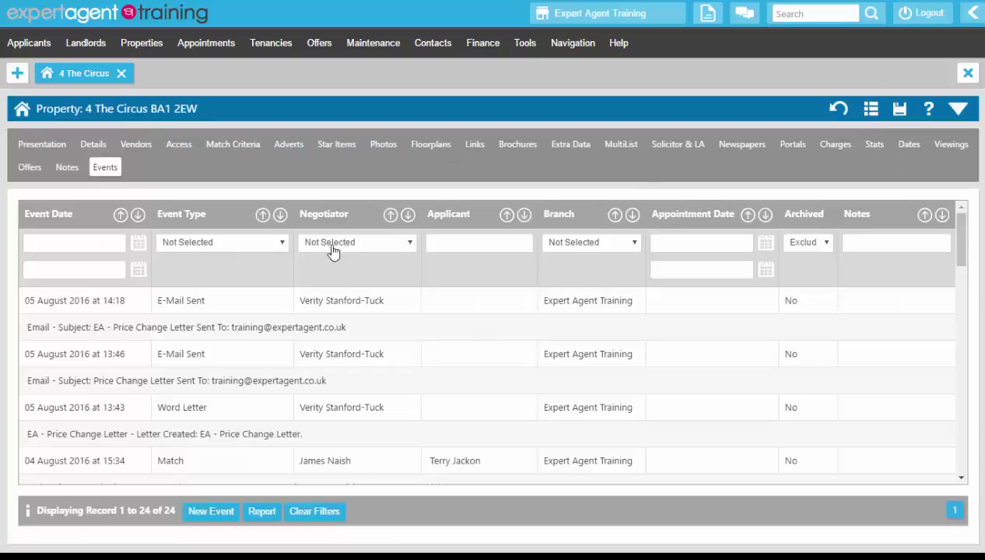
Mark the EA - Price Change Letter event complete and reopen it to verify.
click(212, 436)
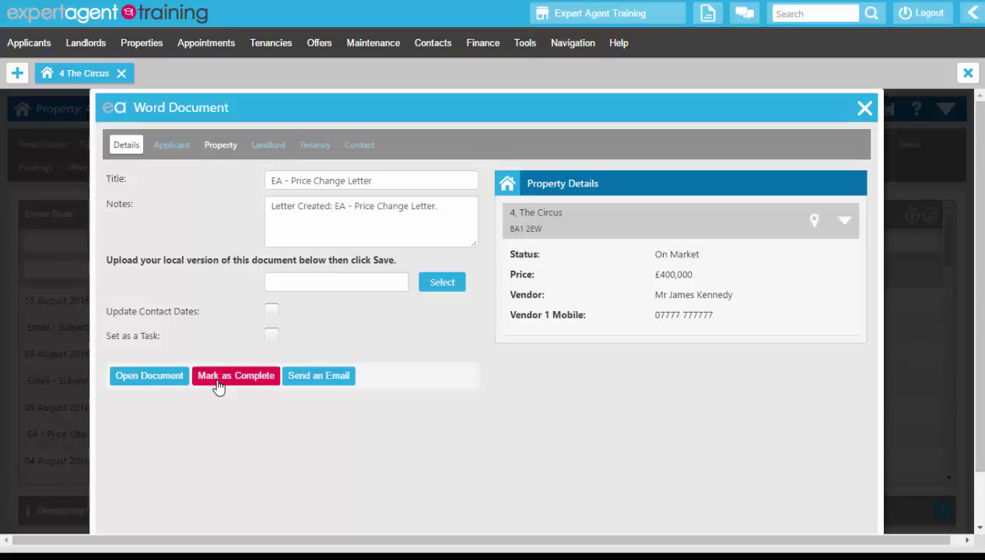
click(219, 387)
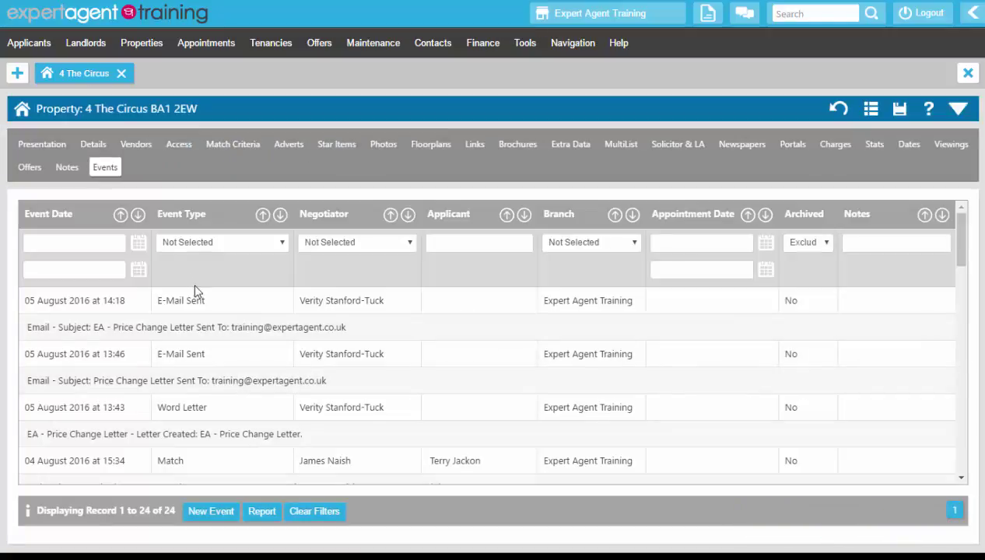
click(185, 434)
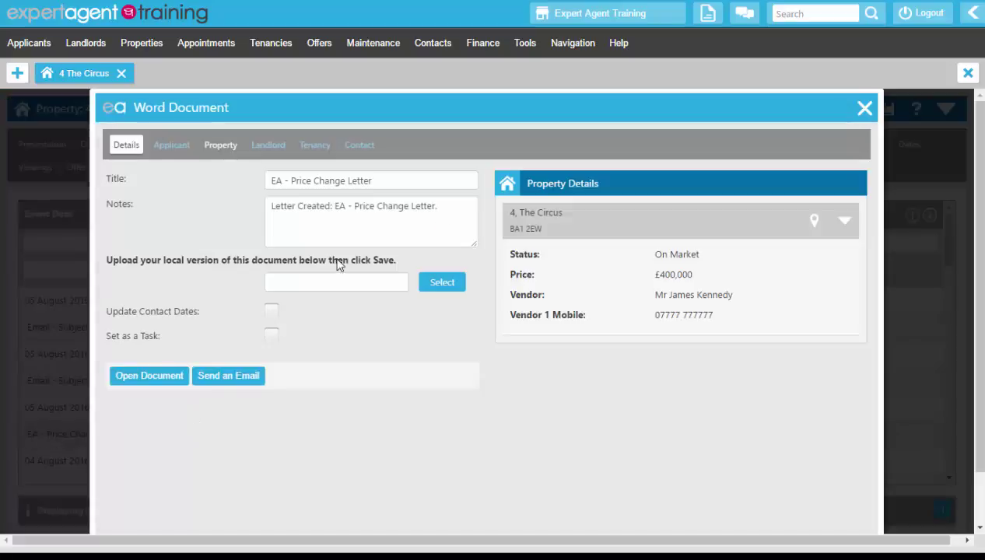